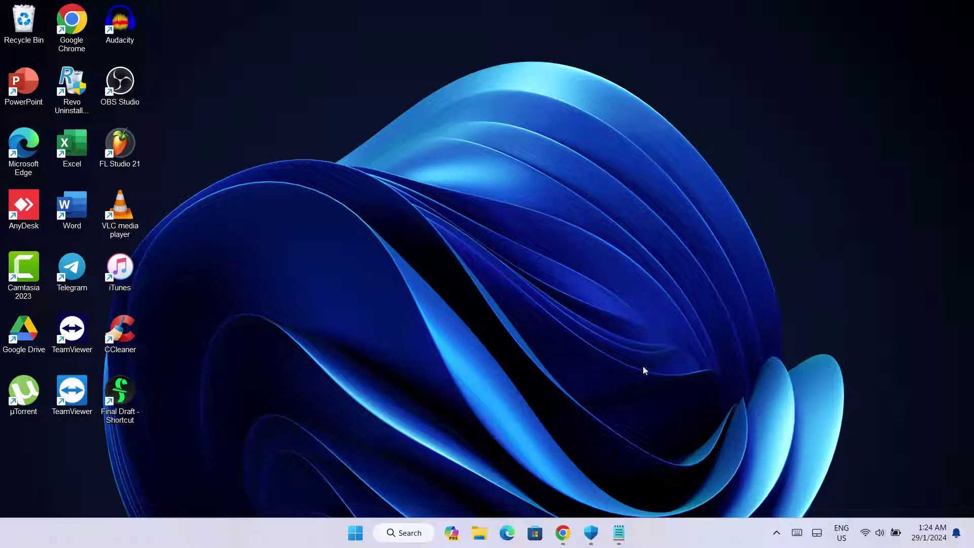
- Open File Explorer and go through This PC and Windows (C:) into the Windows folder
click(479, 532)
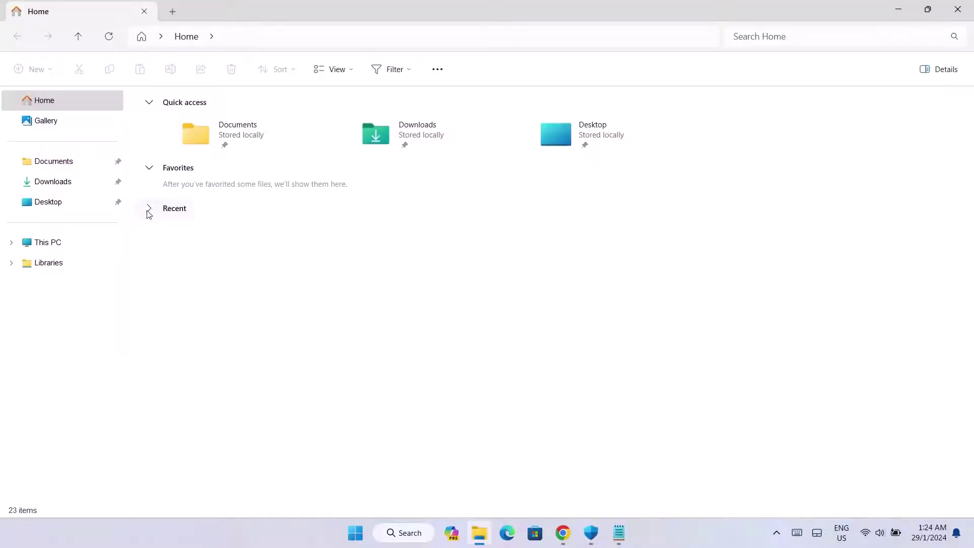
click(46, 243)
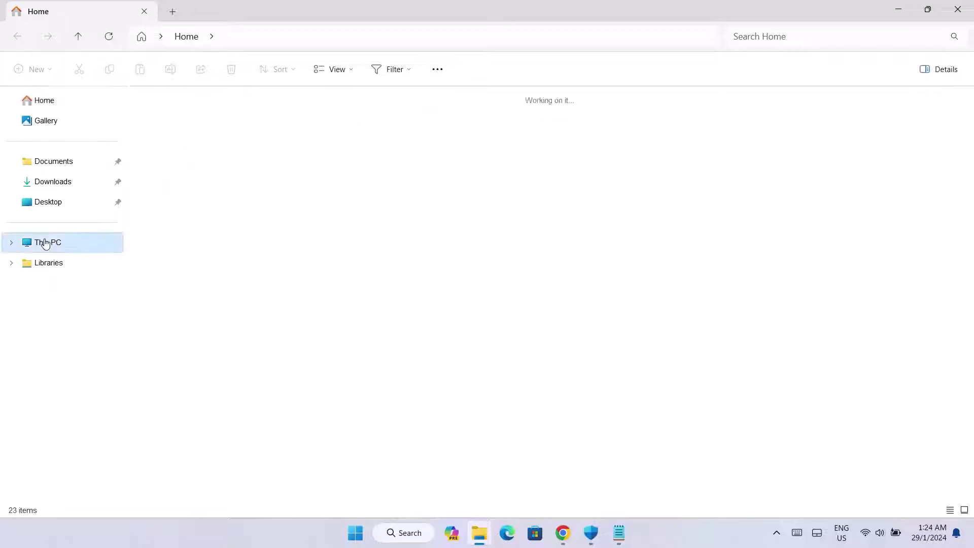
click(183, 125)
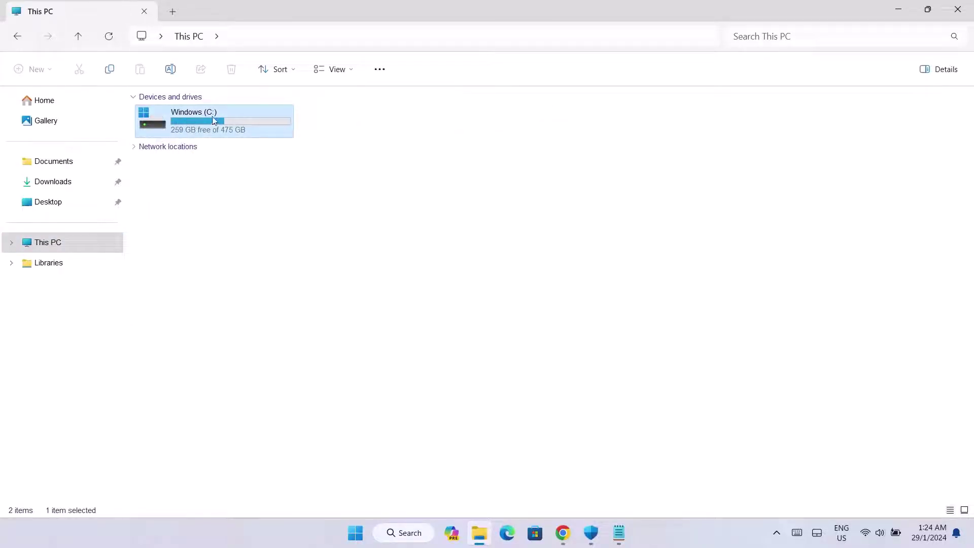
double_click(202, 122)
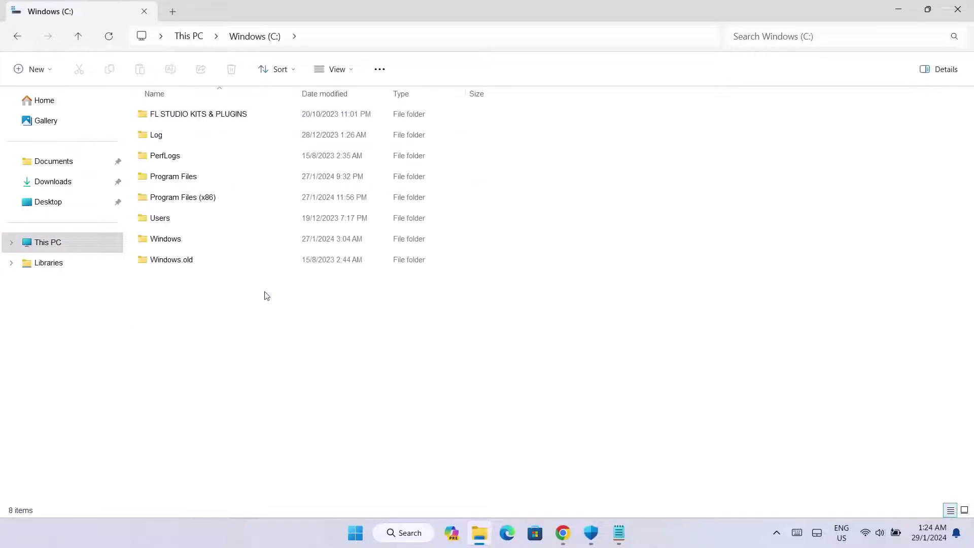
click(175, 242)
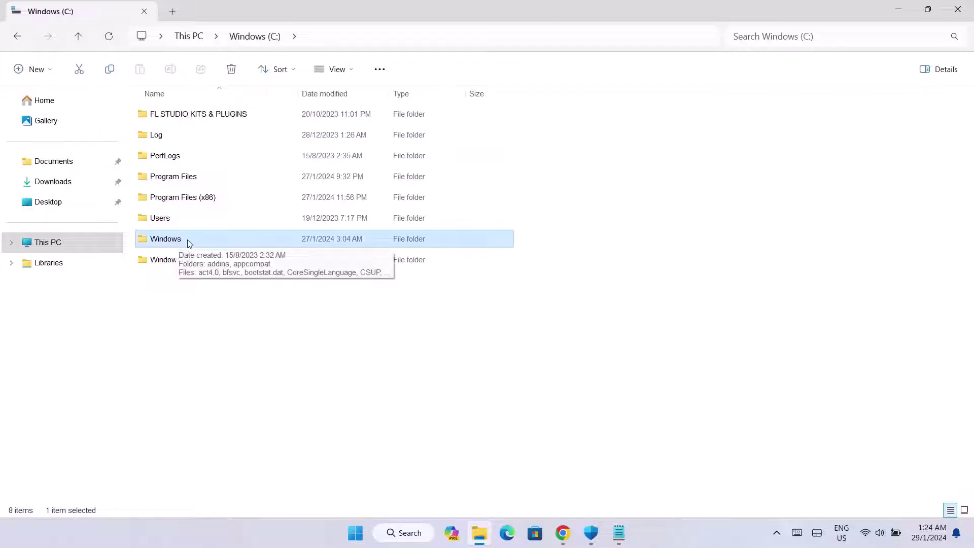
double_click(190, 243)
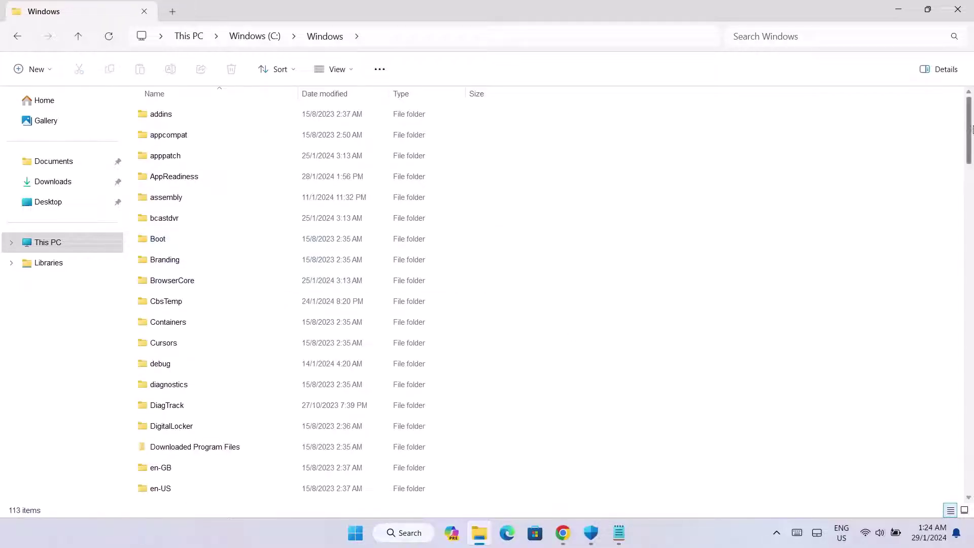
- Go on into System32, drivers and etc, and select the hosts file
drag(973, 130, 947, 334)
click(173, 274)
double_click(181, 276)
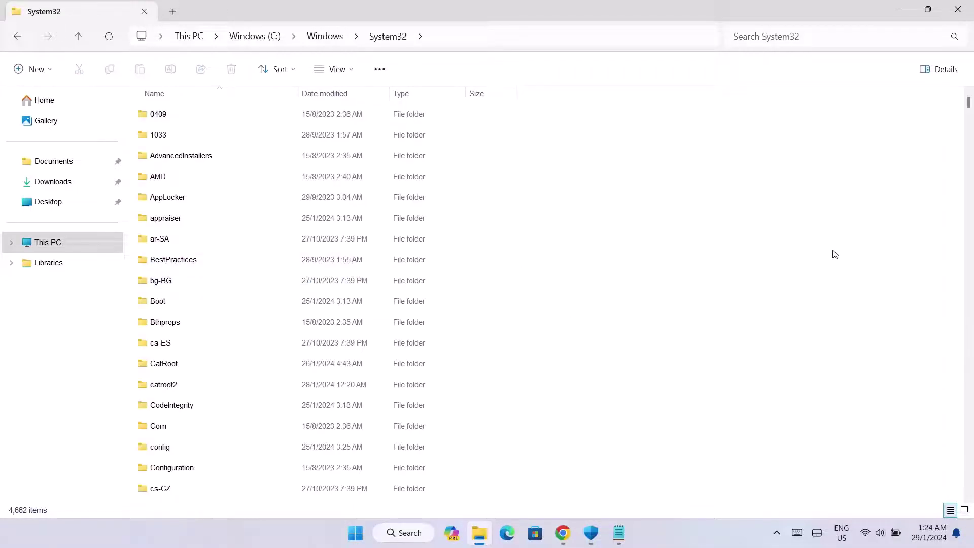
mouse_move(969, 104)
mouse_down()
mouse_move(971, 115)
mouse_move(970, 106)
mouse_up()
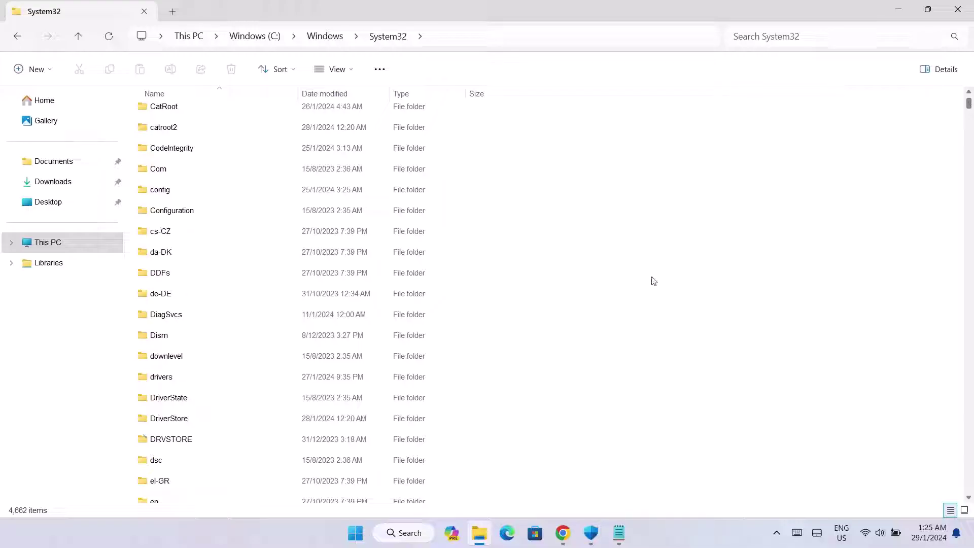
click(197, 382)
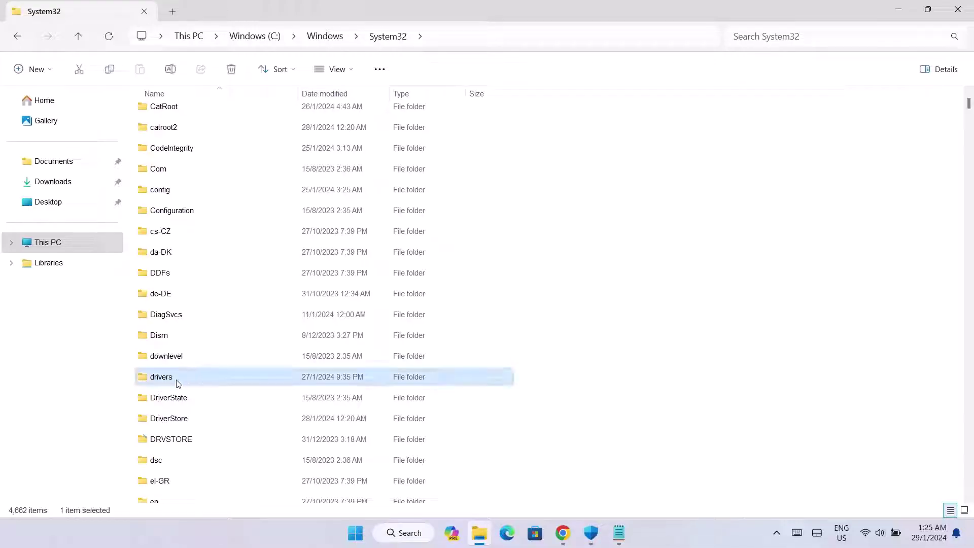
double_click(182, 383)
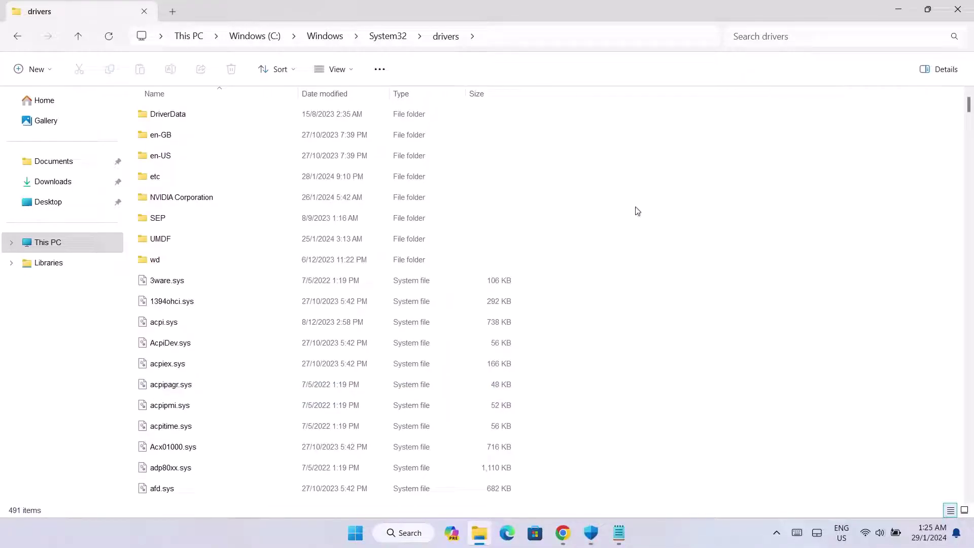
click(181, 178)
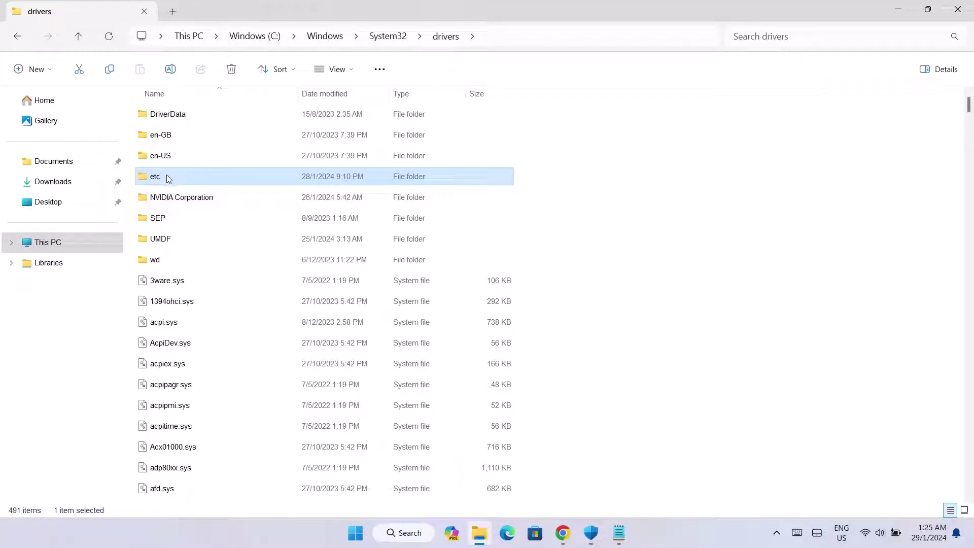
double_click(168, 178)
click(177, 118)
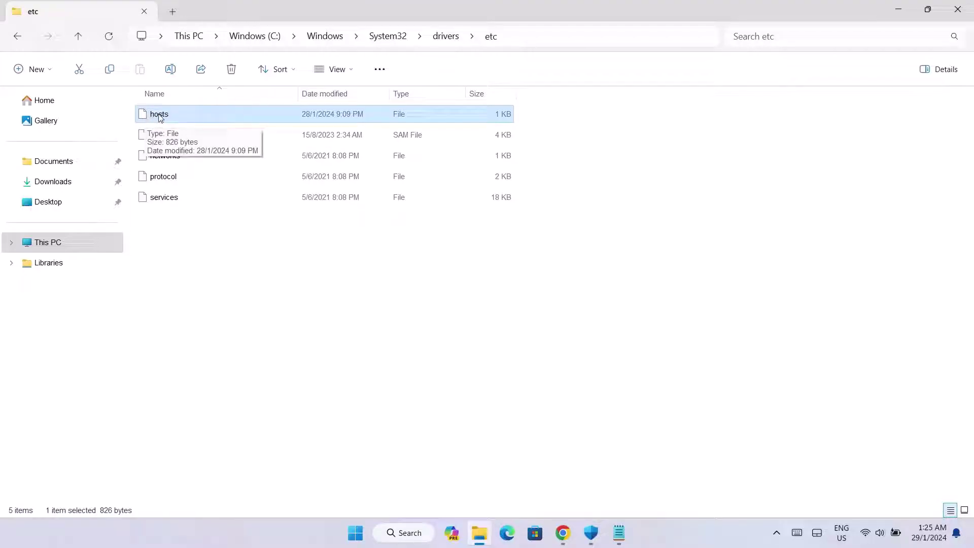
- Move the etc window aside and select the 127.0.0.1 easeus lines in the Add To Host notes
click(927, 9)
drag(686, 8, 309, 12)
click(619, 532)
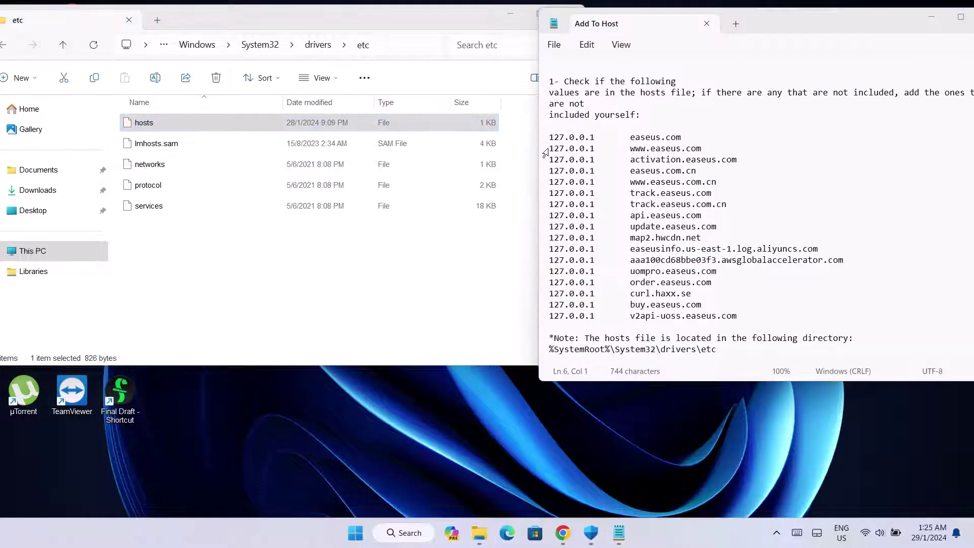
drag(551, 137, 779, 318)
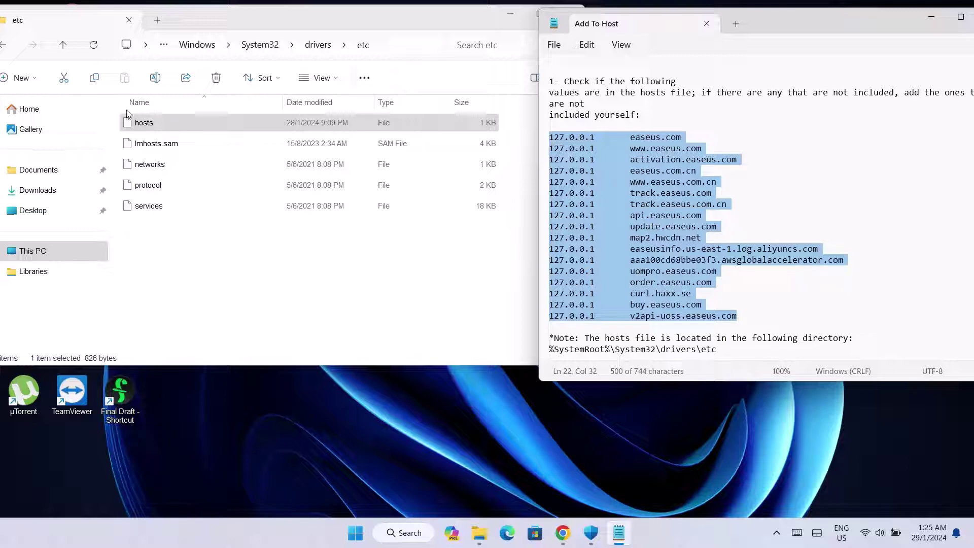
click(929, 20)
drag(367, 17, 729, 36)
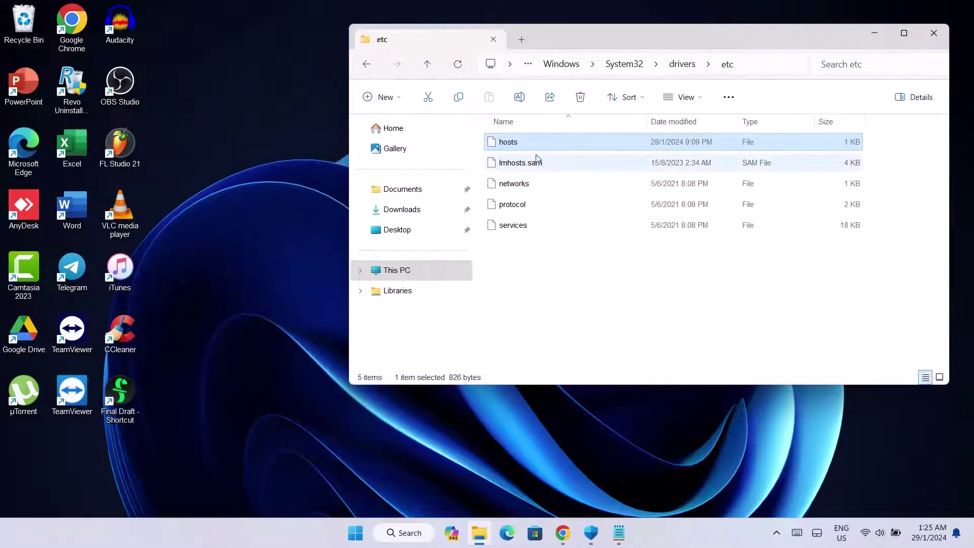
- Copy the hosts file onto the desktop beside the top icons and minimise the etc window
right_click(514, 144)
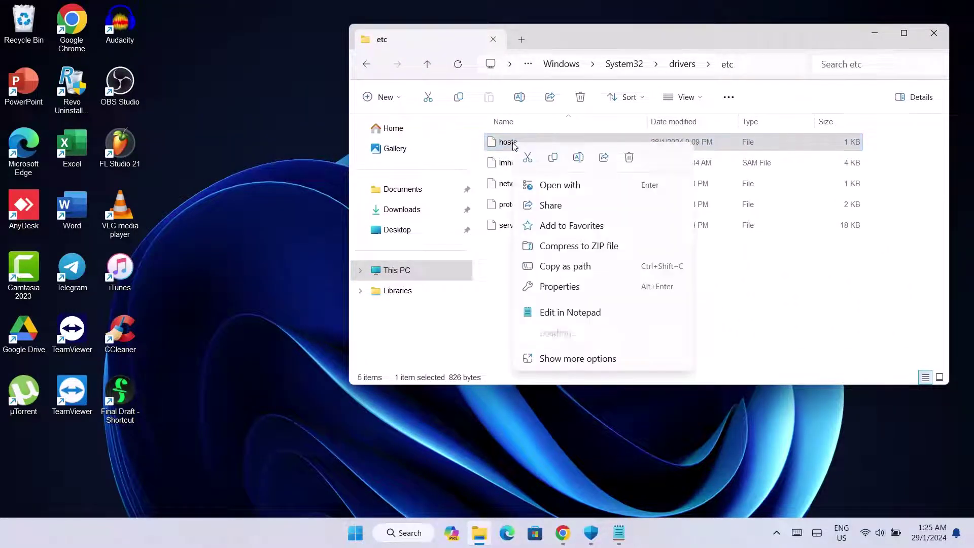
click(554, 157)
right_click(227, 80)
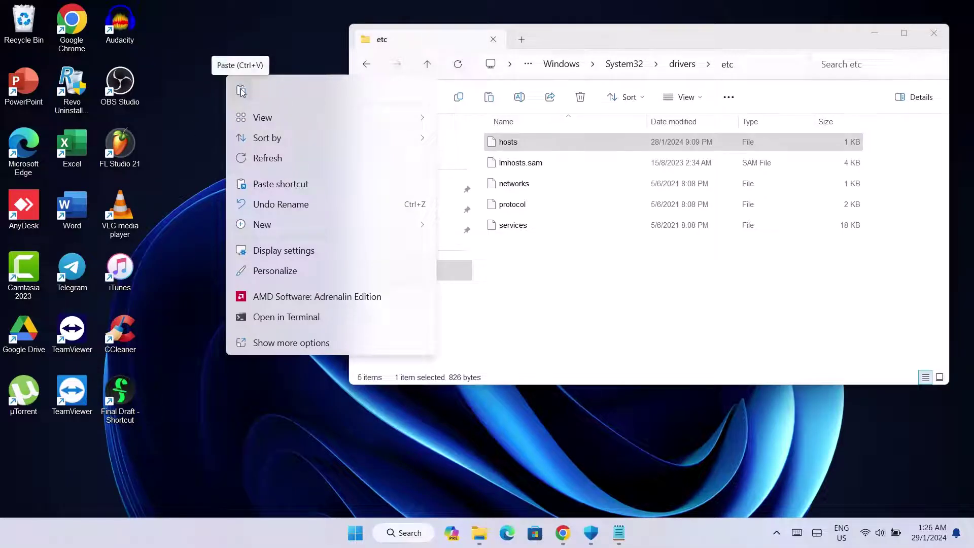
click(241, 90)
drag(23, 454, 187, 203)
drag(224, 99, 225, 100)
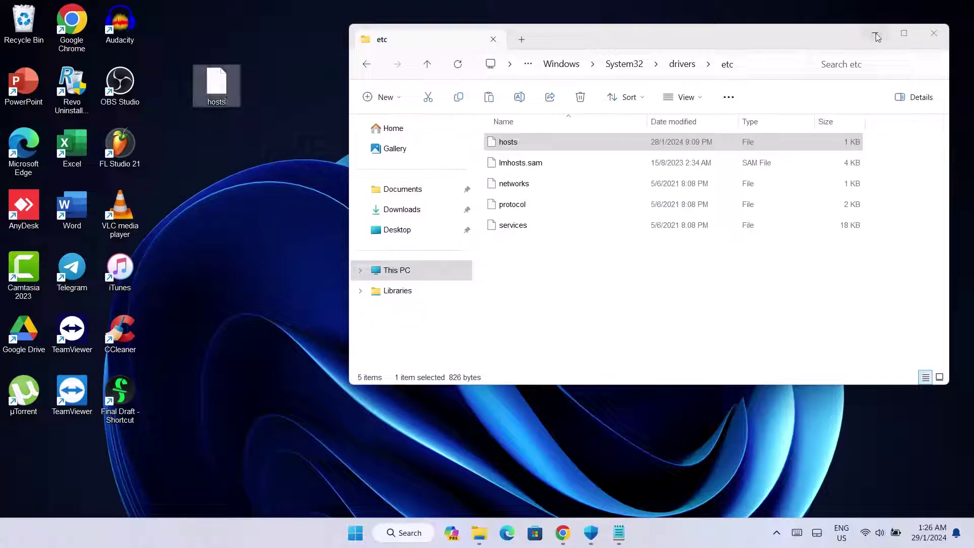
key(super+d)
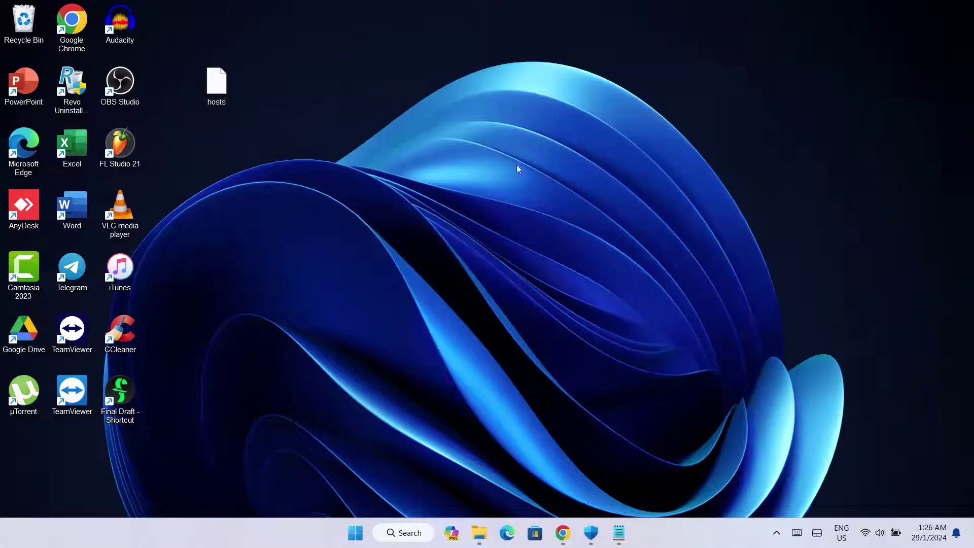
- Open the desktop hosts copy in Notepad for this one time only
right_click(212, 80)
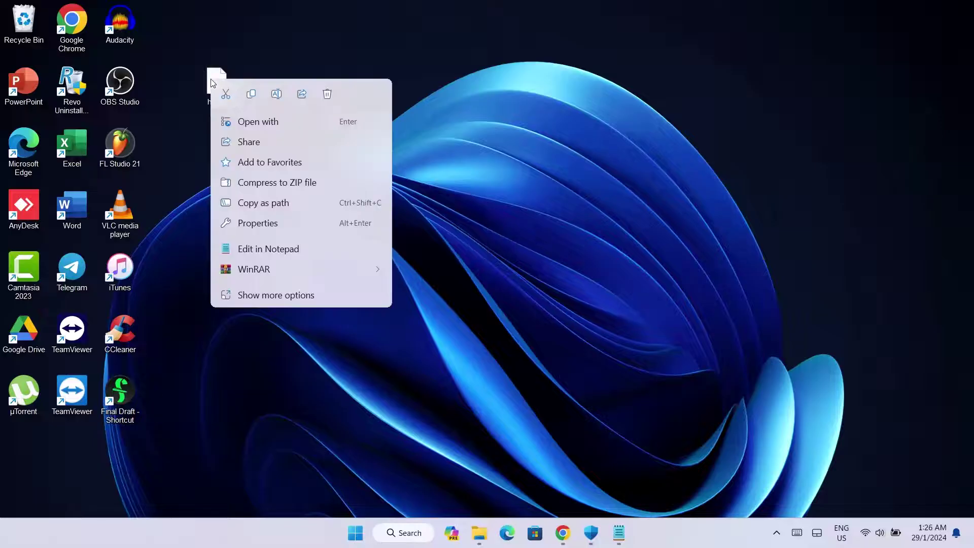
click(271, 121)
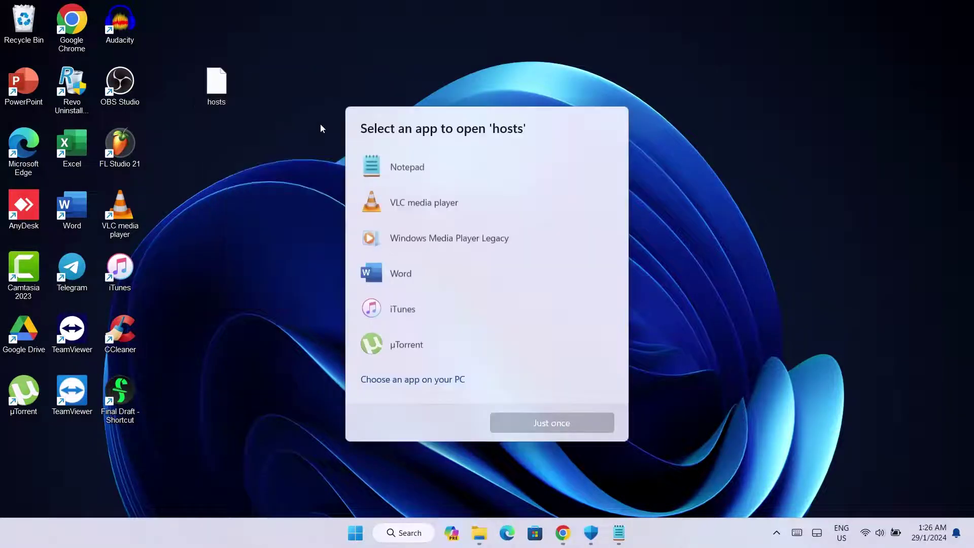
click(419, 166)
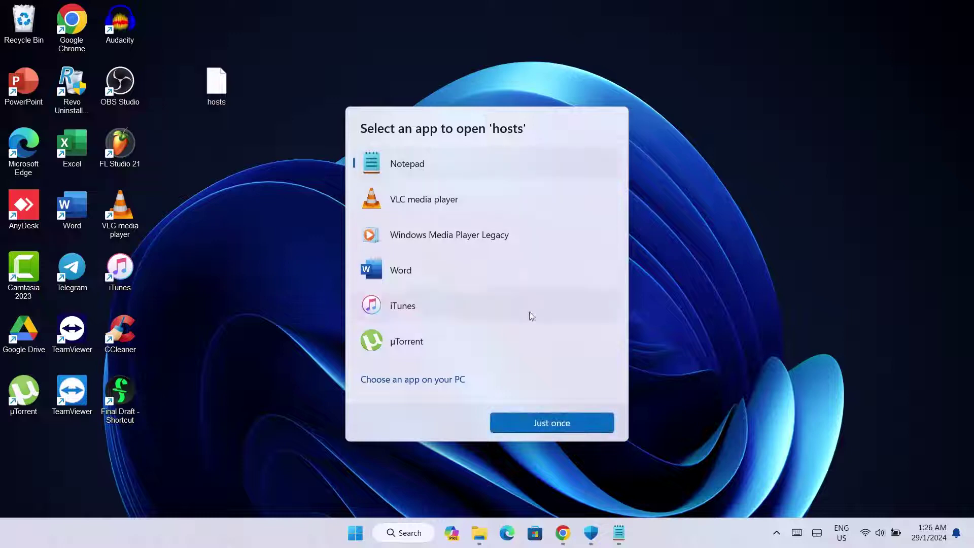
click(557, 430)
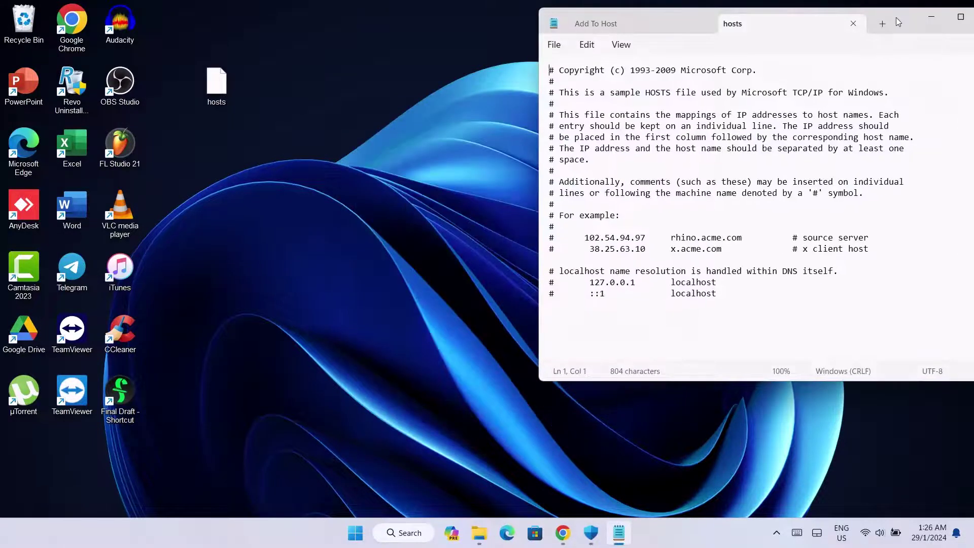
drag(896, 17, 381, 29)
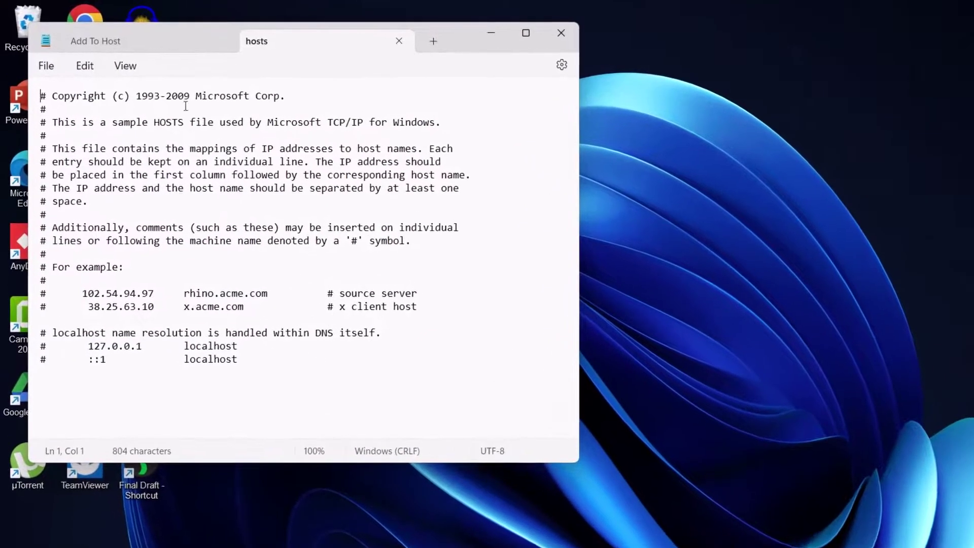
- Paste the 127.0.0.1 easeus blocking lines from Add To Host at the end of hosts
key(ctrl+Tab)
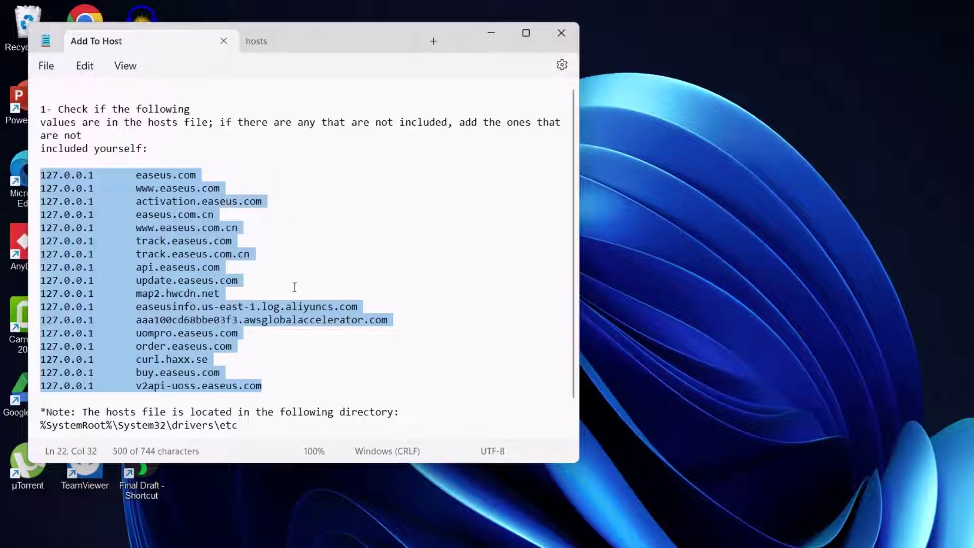
right_click(116, 232)
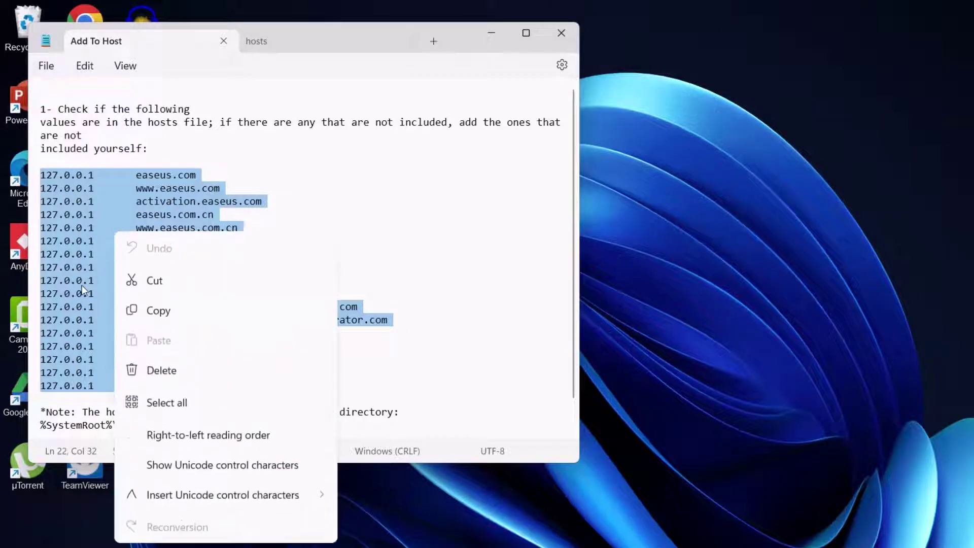
click(149, 310)
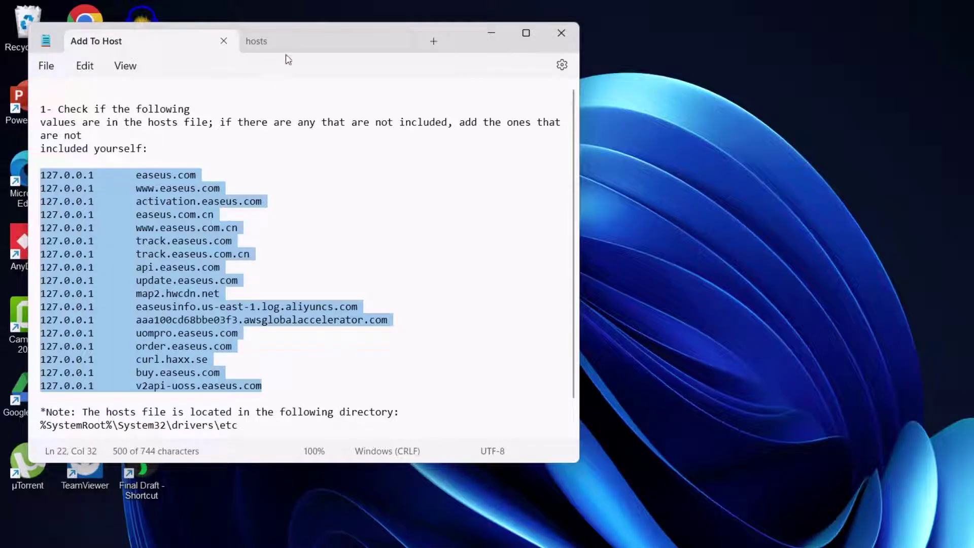
click(291, 42)
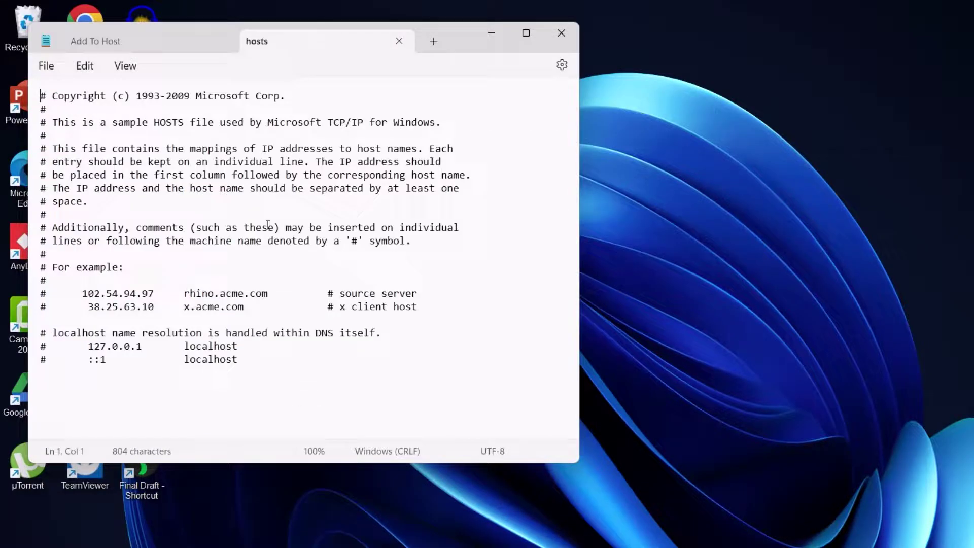
right_click(46, 386)
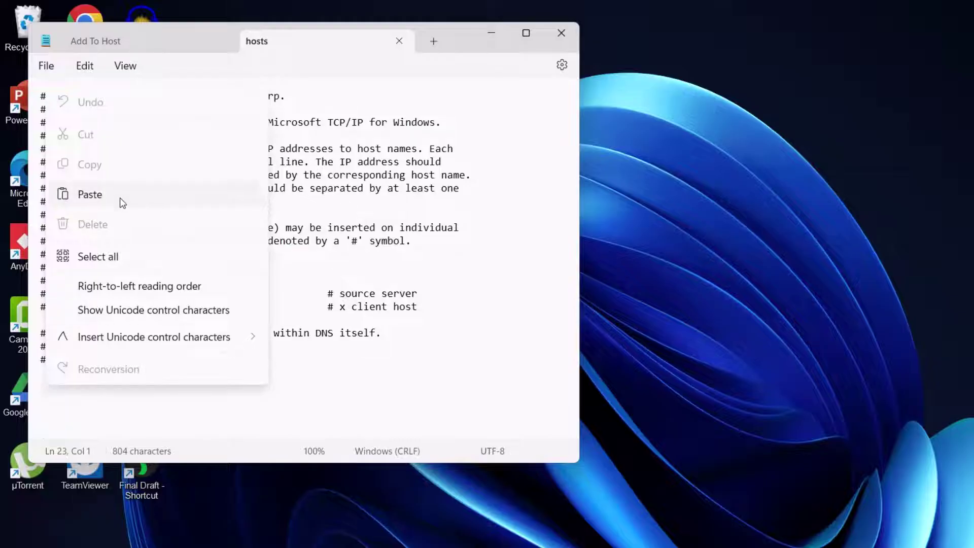
click(121, 200)
- Save the edited hosts file from the File menu
scroll(550, 250, up, 1)
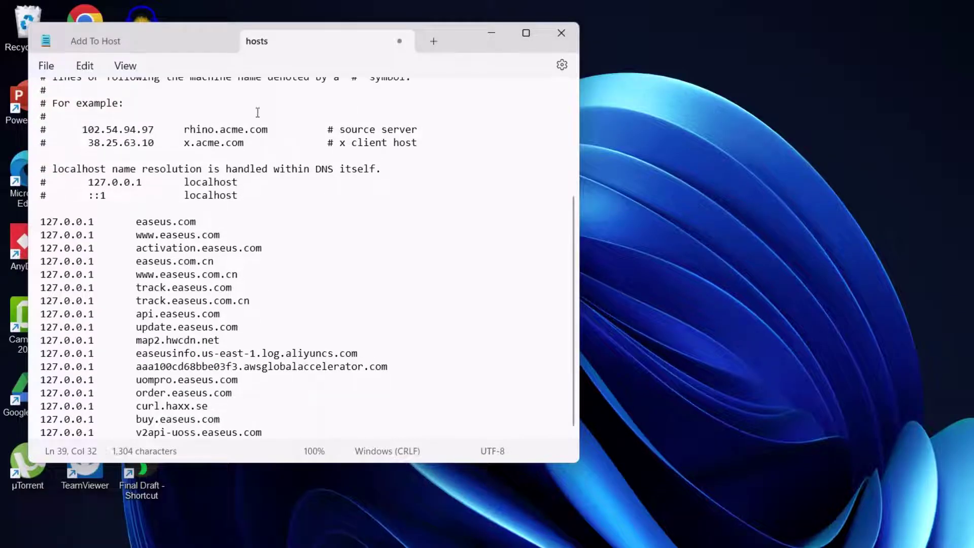
click(47, 66)
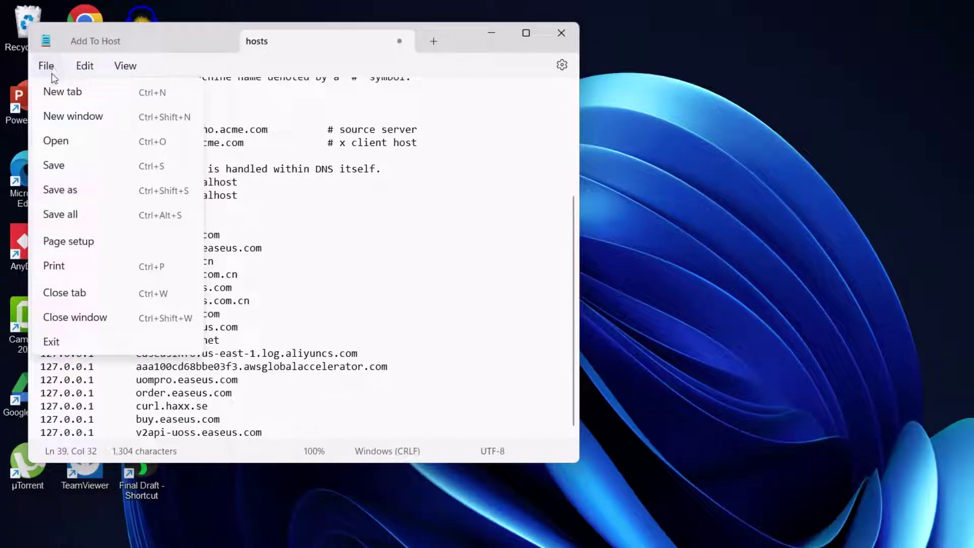
click(54, 165)
click(456, 367)
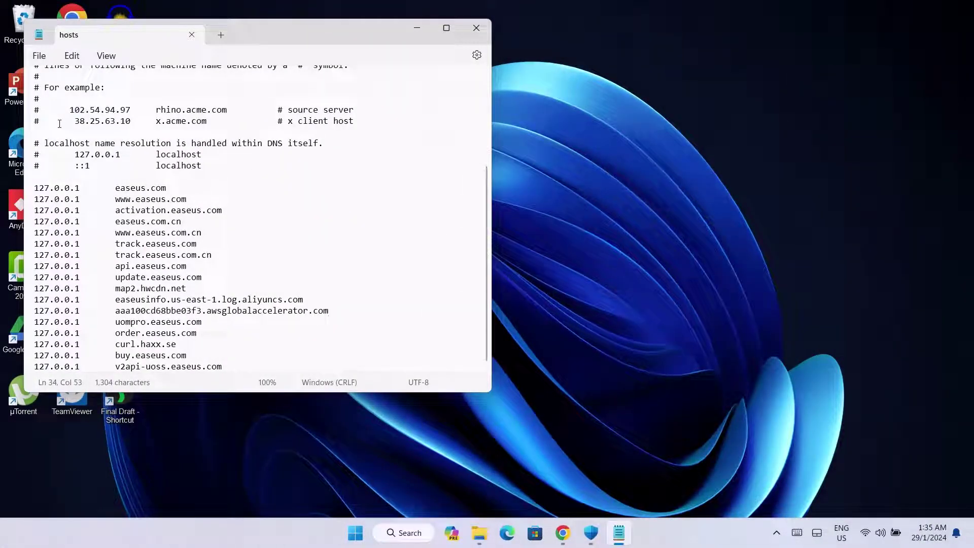
- Scroll to the new entries and select the order.easeus.com domain name for copying
double_click(36, 122)
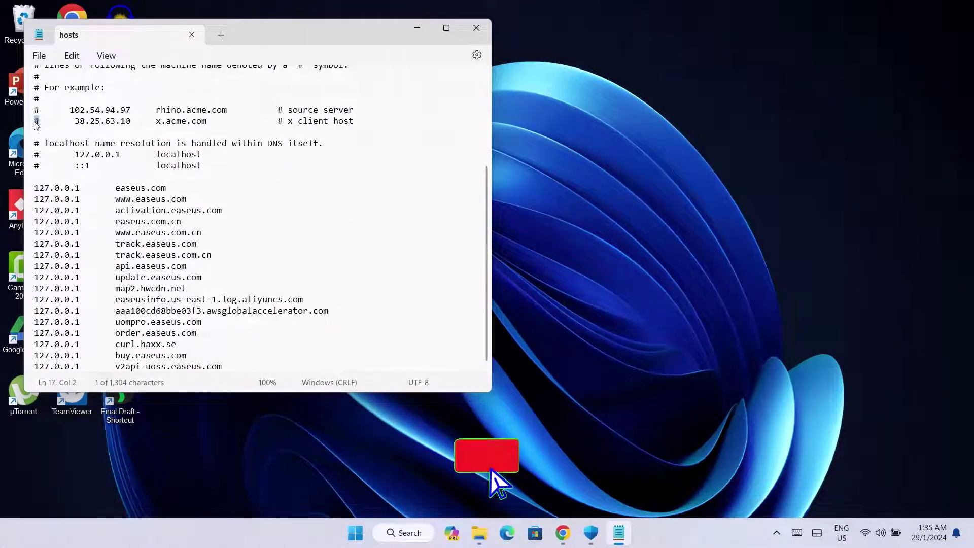
scroll(36, 125, up, 2)
scroll(40, 122, down, 1)
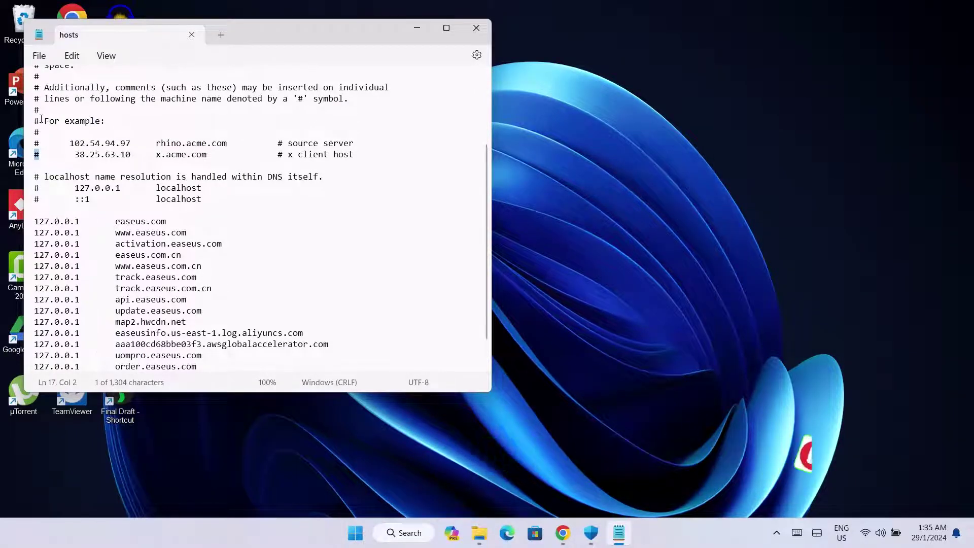
scroll(41, 119, down, 1)
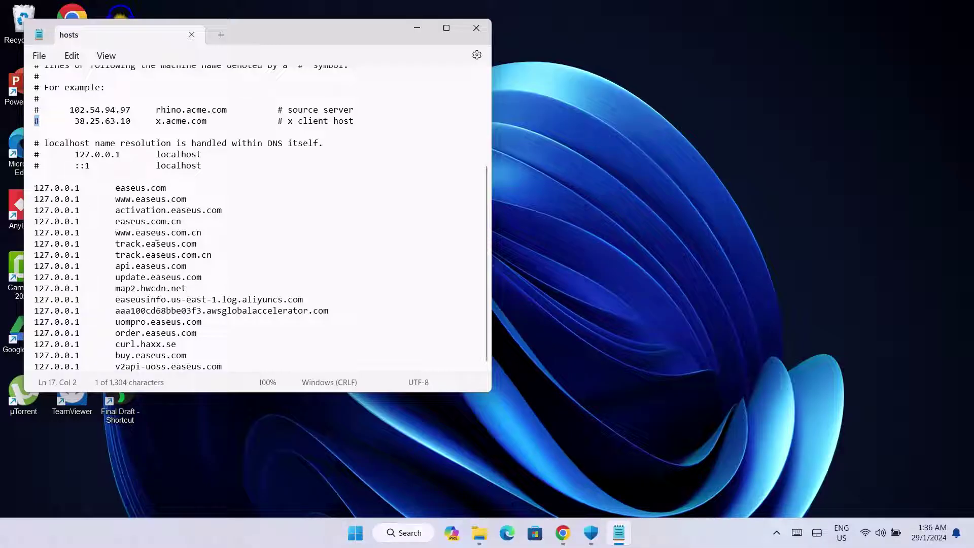
drag(198, 334, 115, 334)
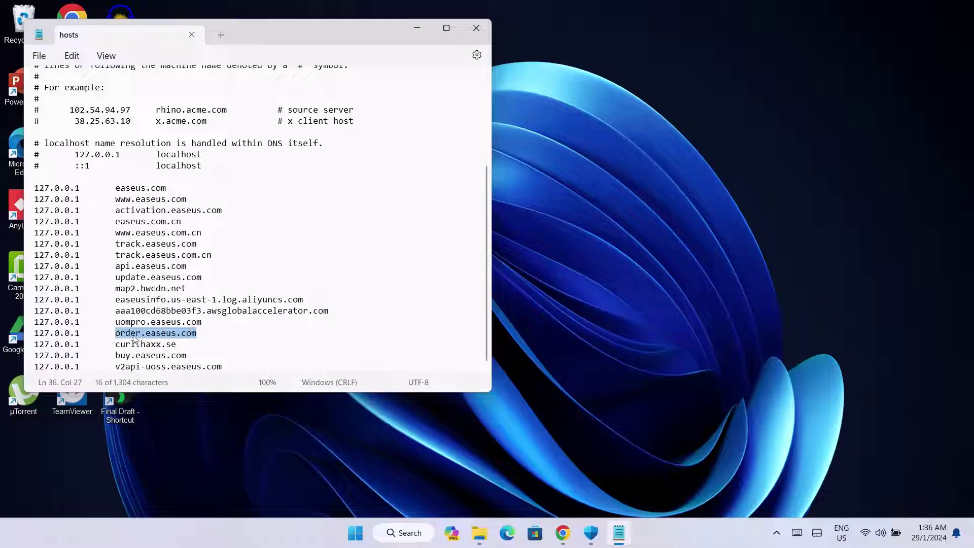
right_click(134, 339)
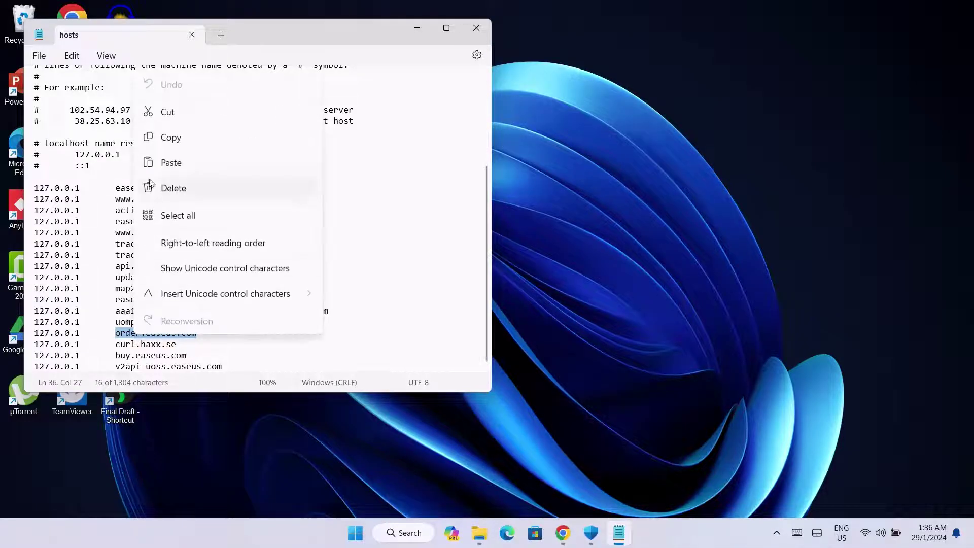
- Load order.easeus.com in Chrome, confirm ERR_CONNECTION_REFUSED, and close the browser
click(166, 146)
click(563, 533)
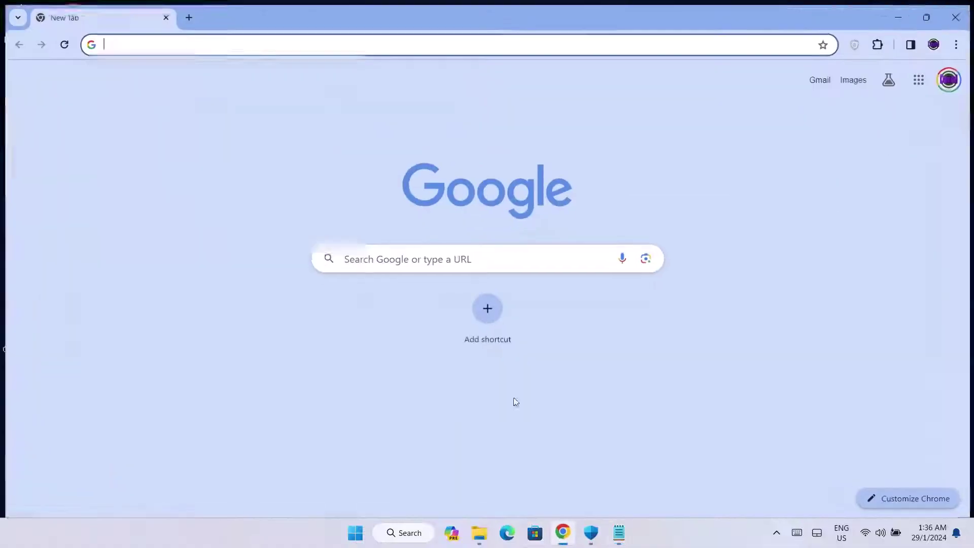
click(303, 45)
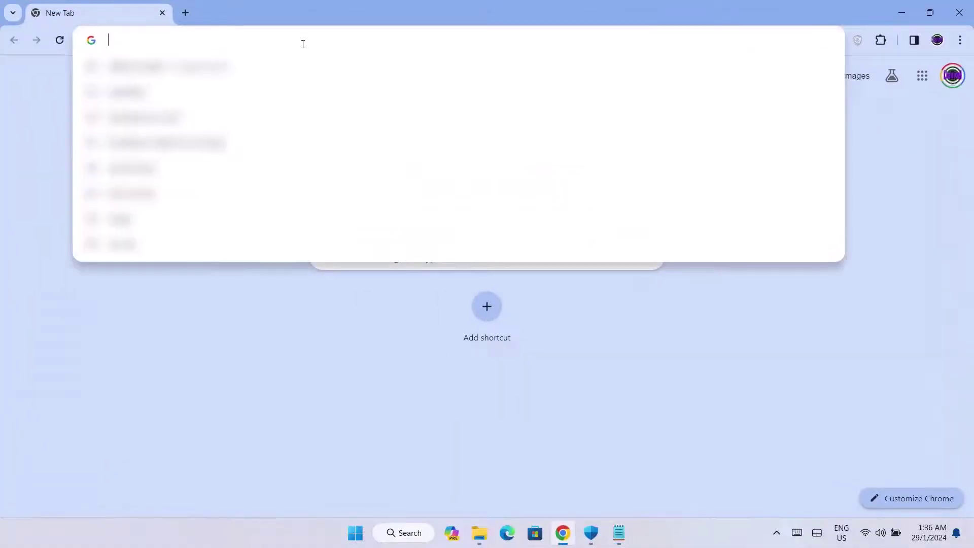
key(ctrl+v)
key(Return)
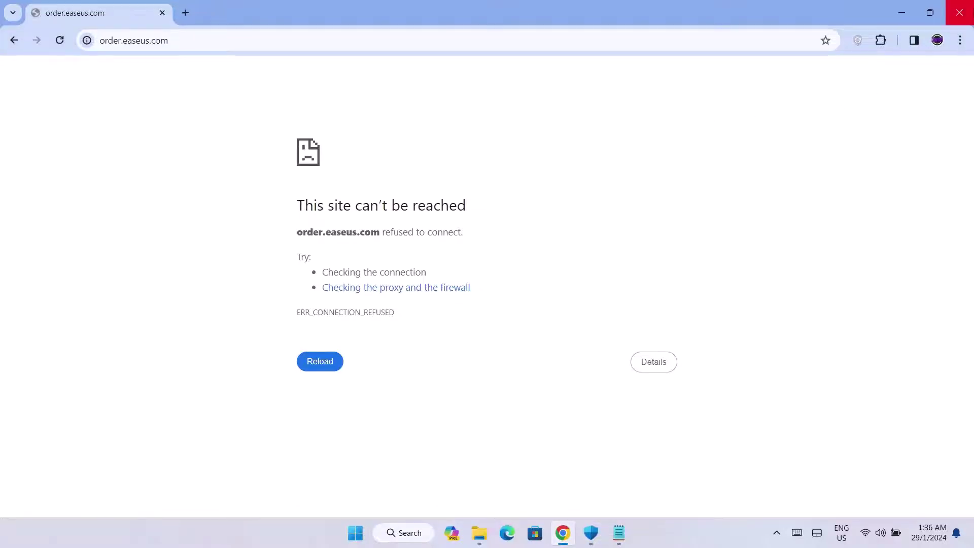
click(960, 13)
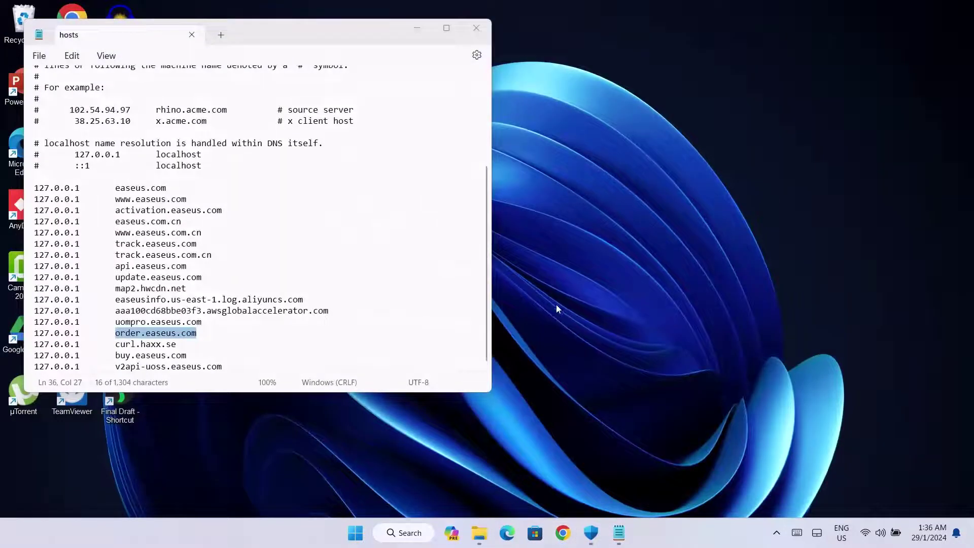
- Close Notepad and move the desktop hosts into etc, replacing the original with administrator permission
click(476, 28)
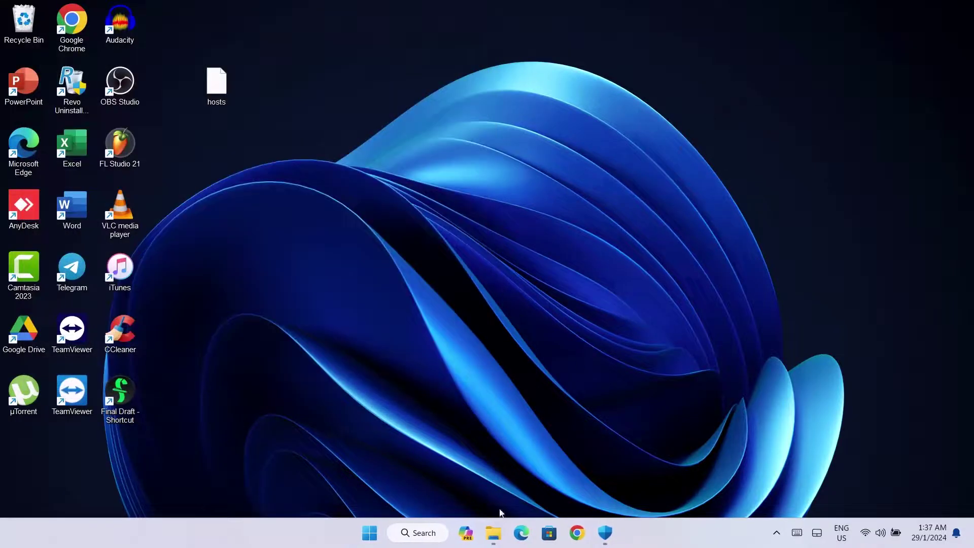
click(494, 533)
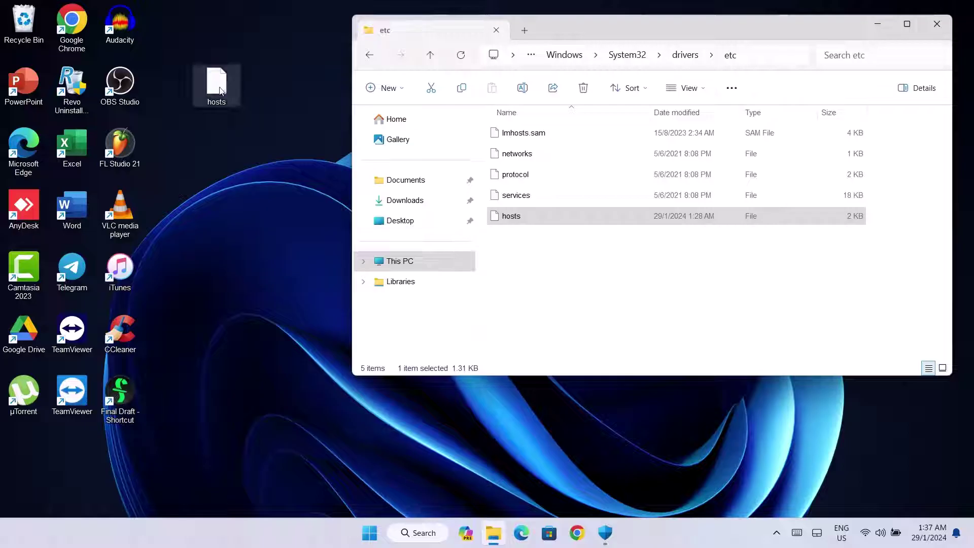
drag(220, 90, 553, 265)
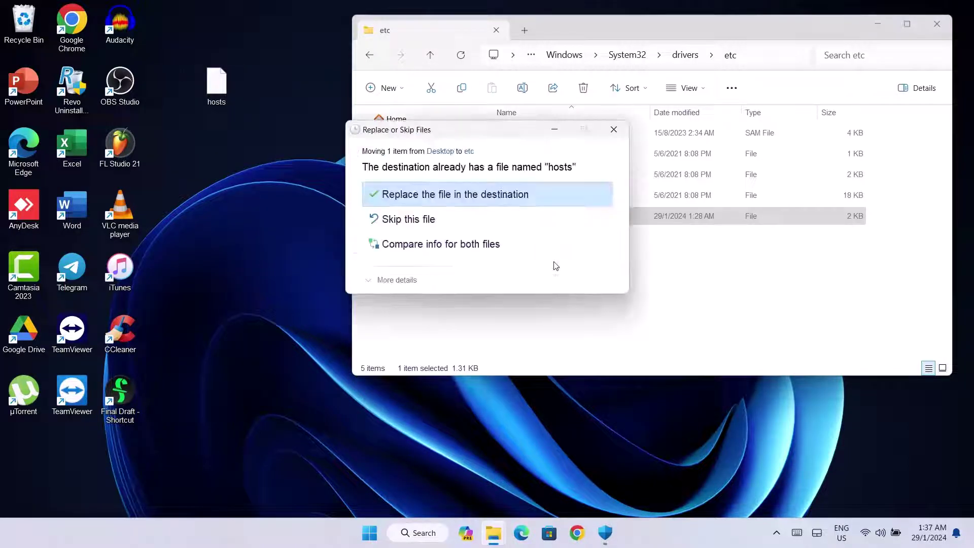
click(407, 194)
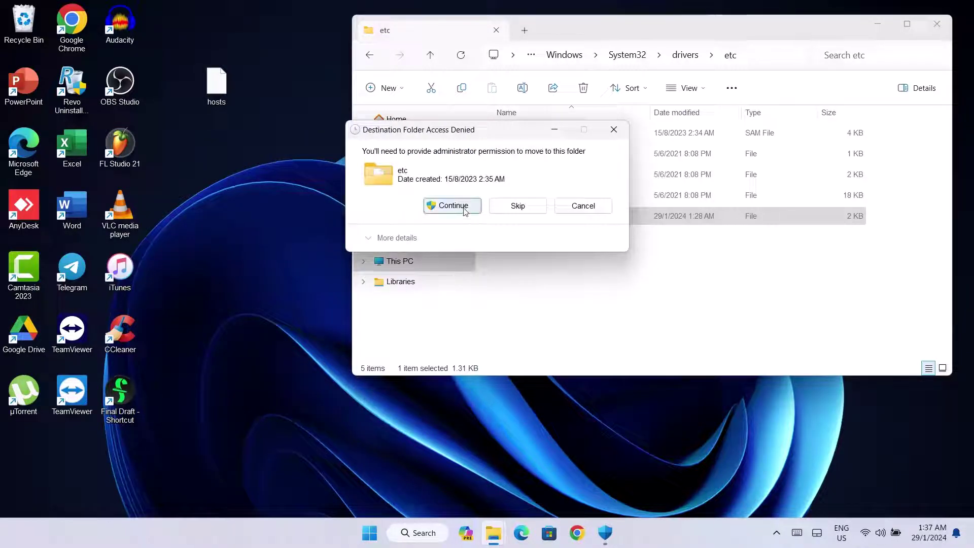
click(453, 206)
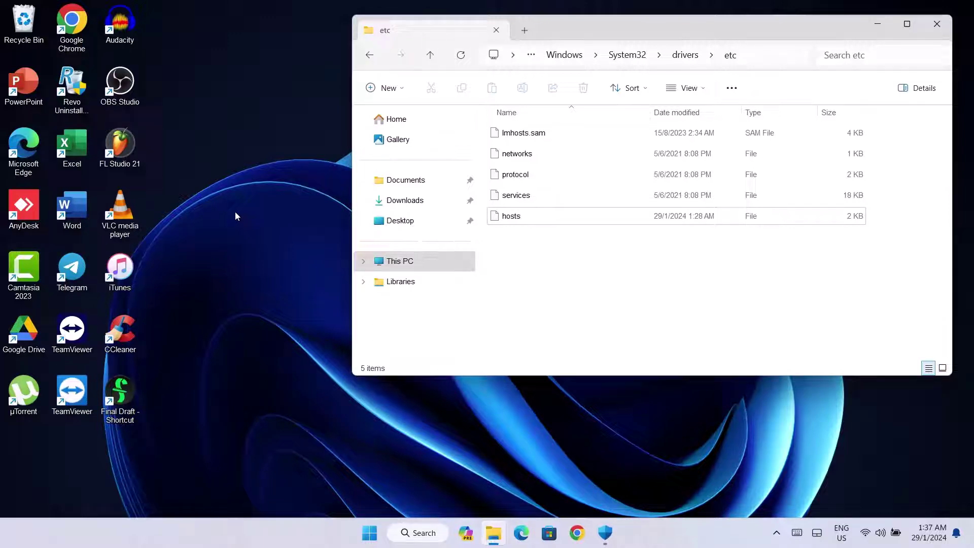
drag(579, 32, 580, 35)
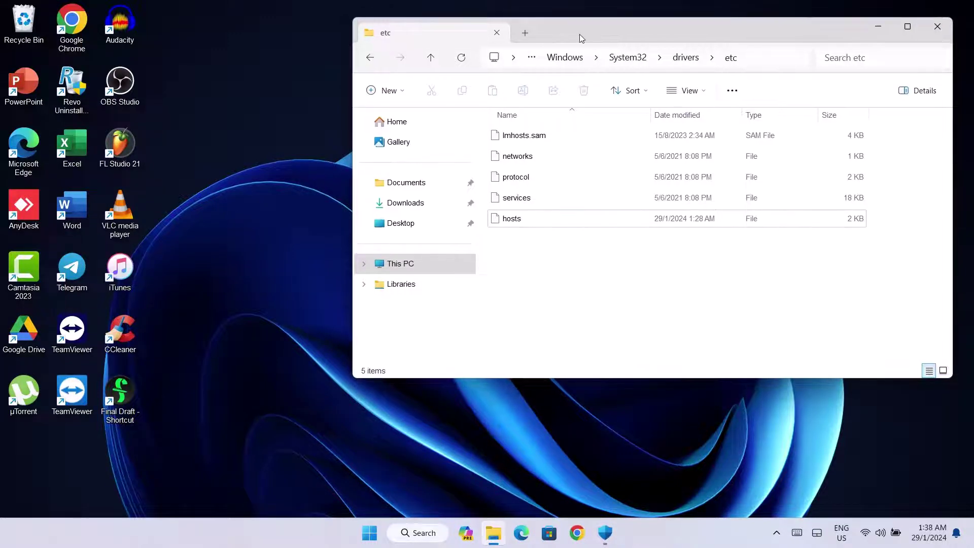